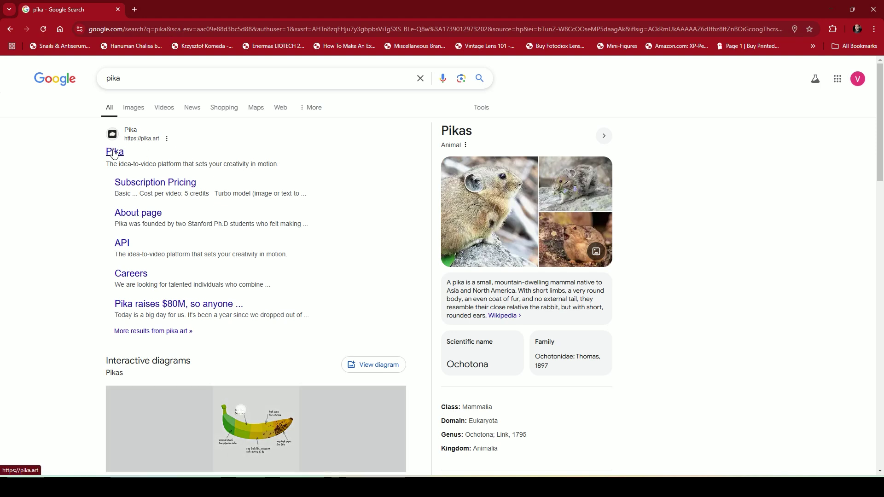
- Open the Pika site from the search results, sign in with Google, and skip the upgrade offer
{"action": "left_click", "coordinate": [115, 153]}
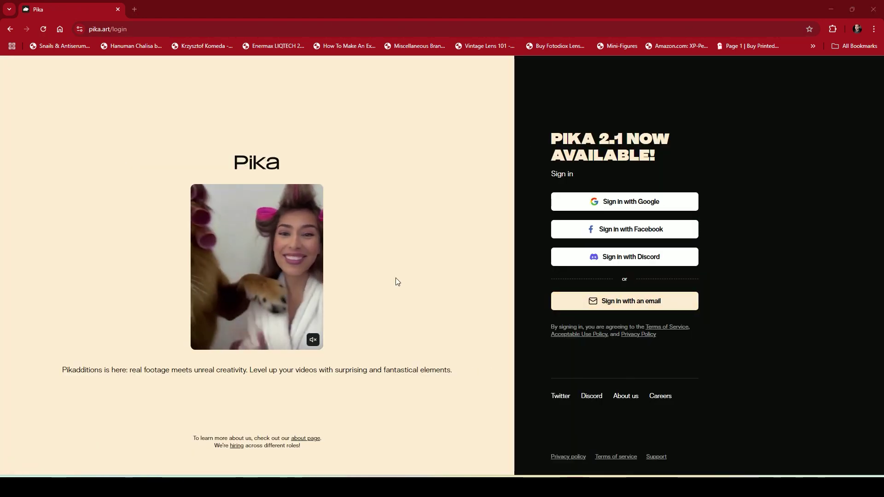
{"action": "left_click", "coordinate": [637, 205]}
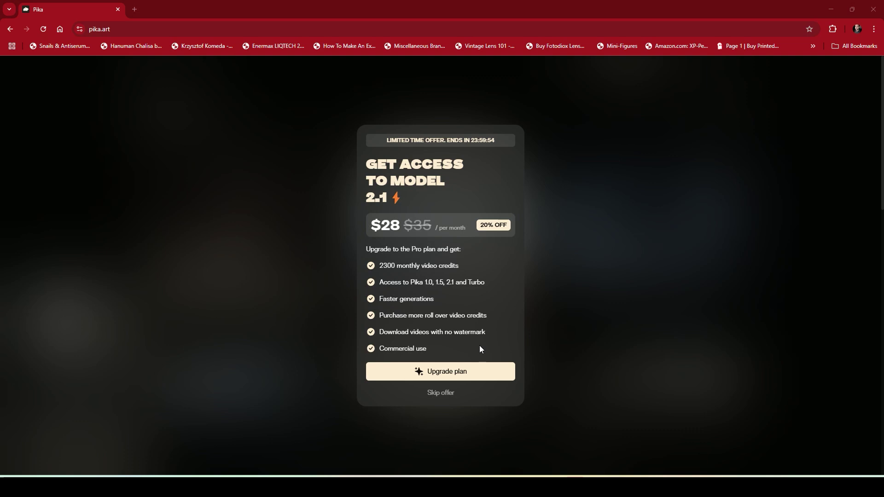
{"action": "left_click", "coordinate": [441, 393]}
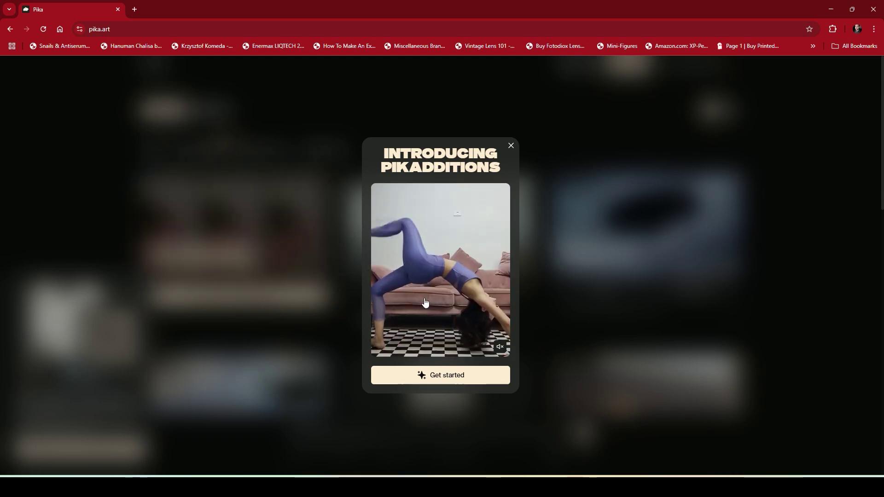
- Complete the Pikadditions walkthrough with its sample washing machine video and hot-air balloon image, and check the account's plan and credits
{"action": "left_click", "coordinate": [446, 376]}
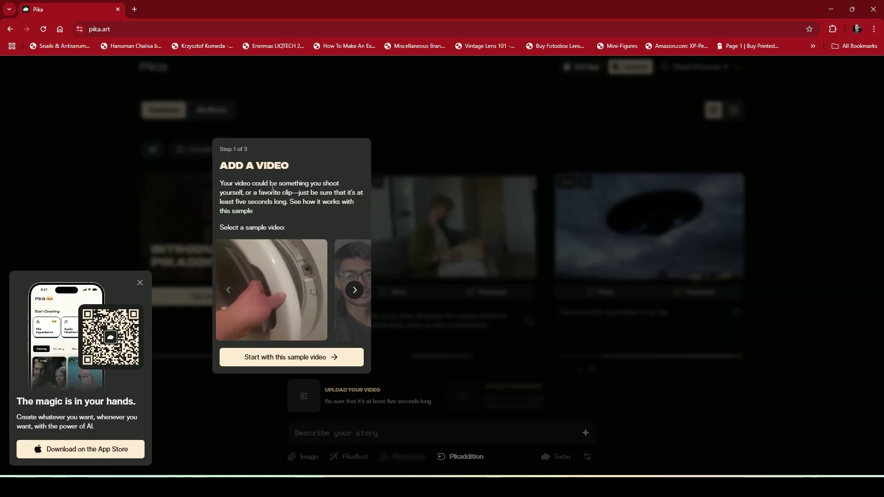
{"action": "left_click_drag", "start_coordinate": [220, 162], "coordinate": [321, 407]}
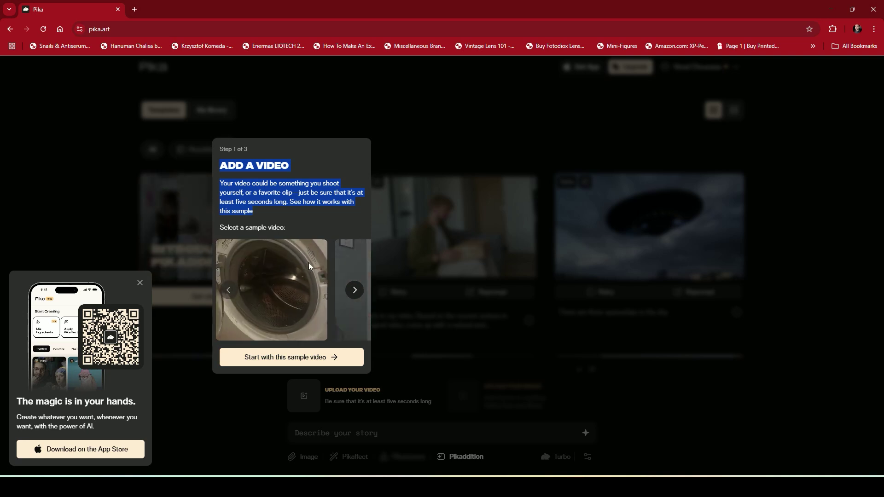
{"action": "left_click", "coordinate": [286, 359]}
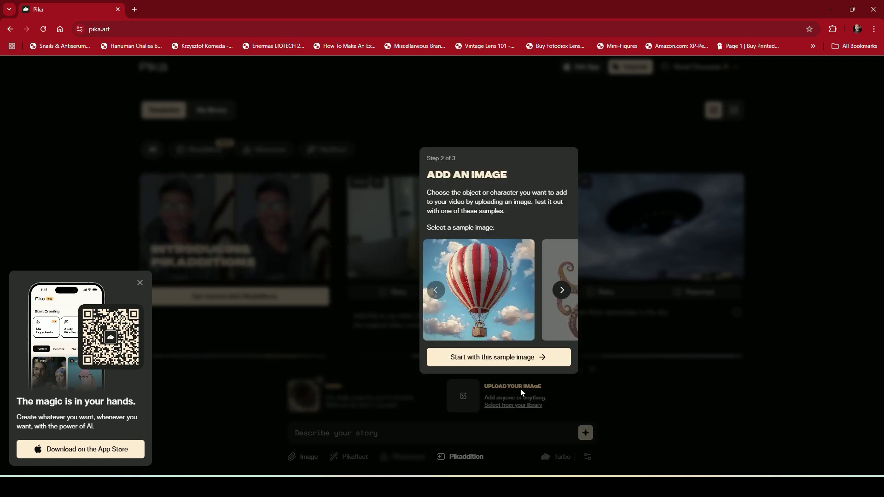
{"action": "left_click", "coordinate": [515, 358]}
{"action": "left_click", "coordinate": [598, 438]}
{"action": "left_click", "coordinate": [703, 69]}
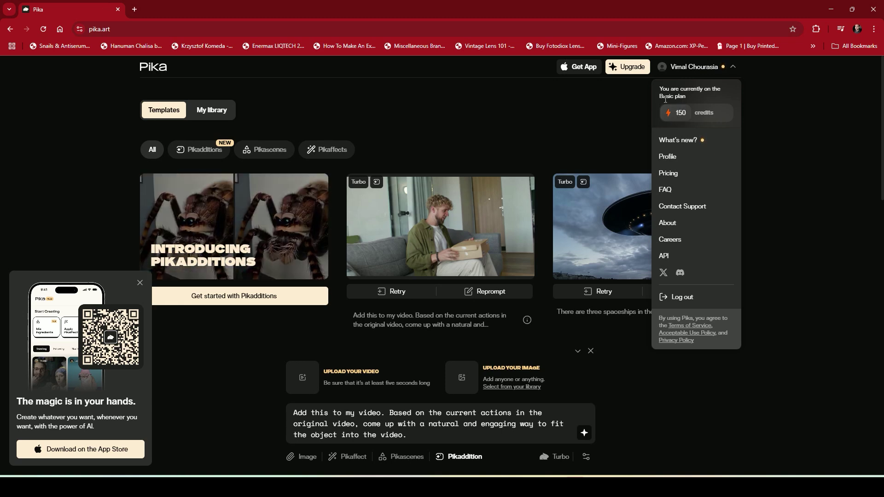
{"action": "left_click", "coordinate": [571, 119]}
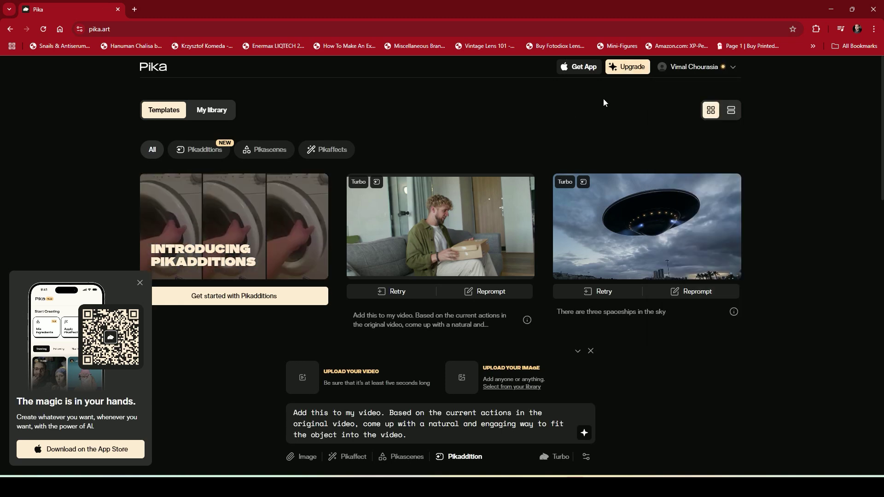
- Clear the sample story prompt and upload the box video 1 from New folder as the source video
{"action": "key", "text": "ctrl+a"}
{"action": "key", "text": "BackSpace"}
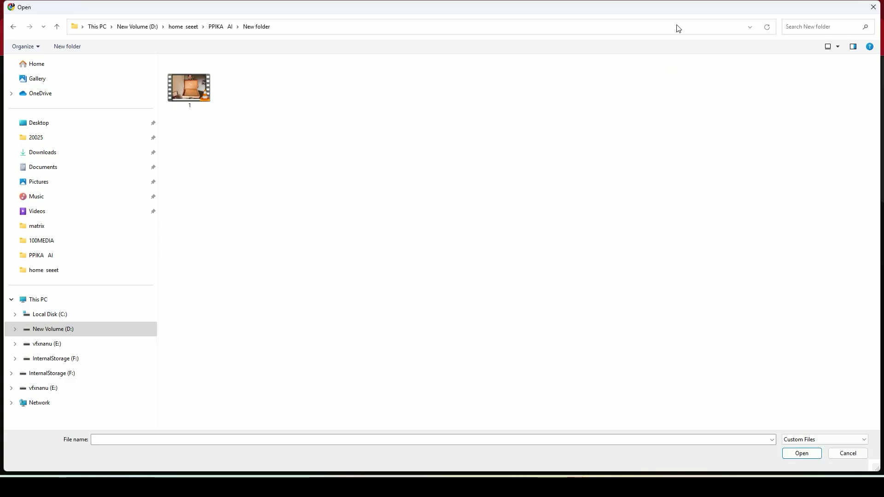
{"action": "left_click", "coordinate": [800, 455]}
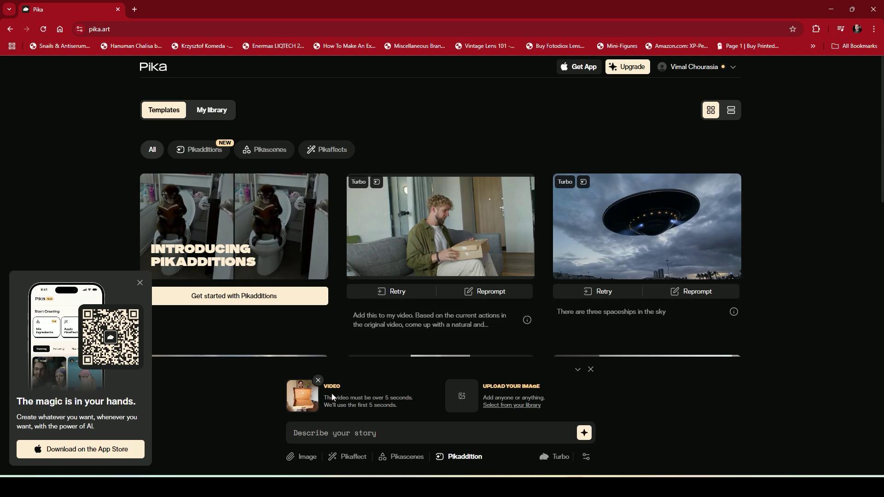
- Upload the minions picture from New folder as the image to add to the video
{"action": "left_click", "coordinate": [463, 396]}
{"action": "left_click", "coordinate": [206, 94]}
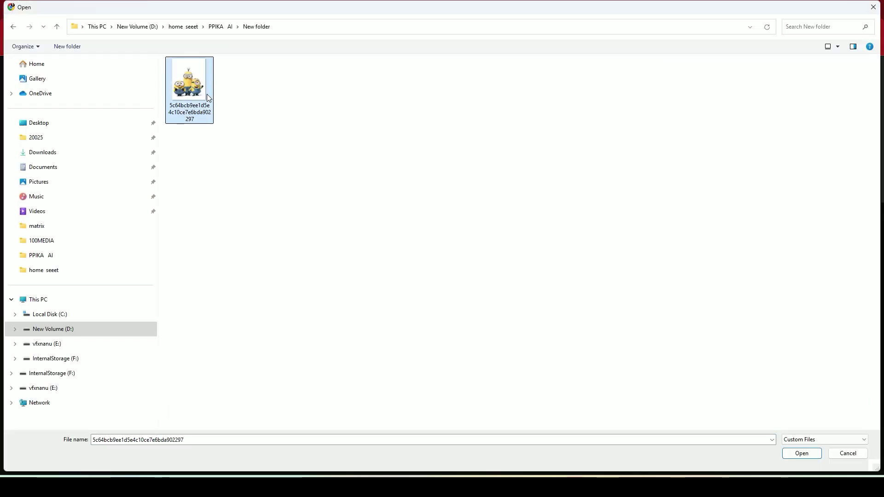
{"action": "left_click", "coordinate": [801, 453]}
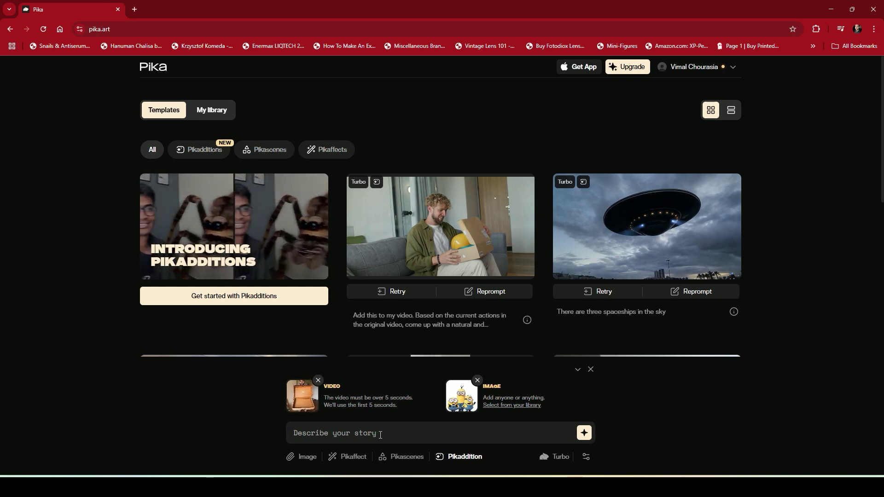
- Generate the Pikaddition from the prompt "minions inside box happy" and download the resulting video from the library
{"action": "type", "text": "minions inside "}
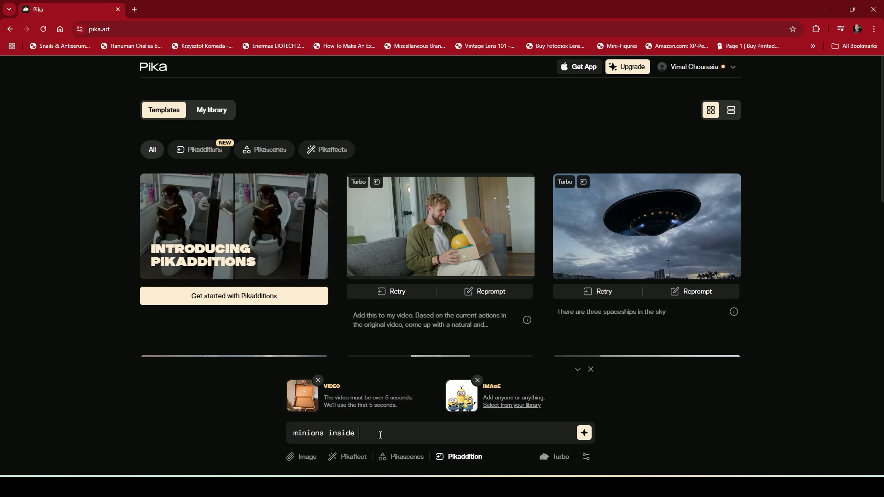
{"action": "type", "text": "box happy"}
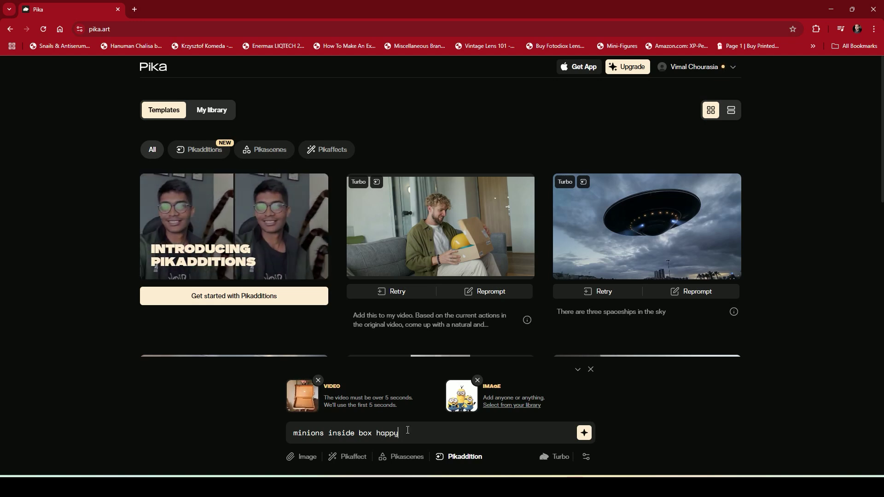
{"action": "key", "text": "Return"}
{"action": "left_click", "coordinate": [214, 111]}
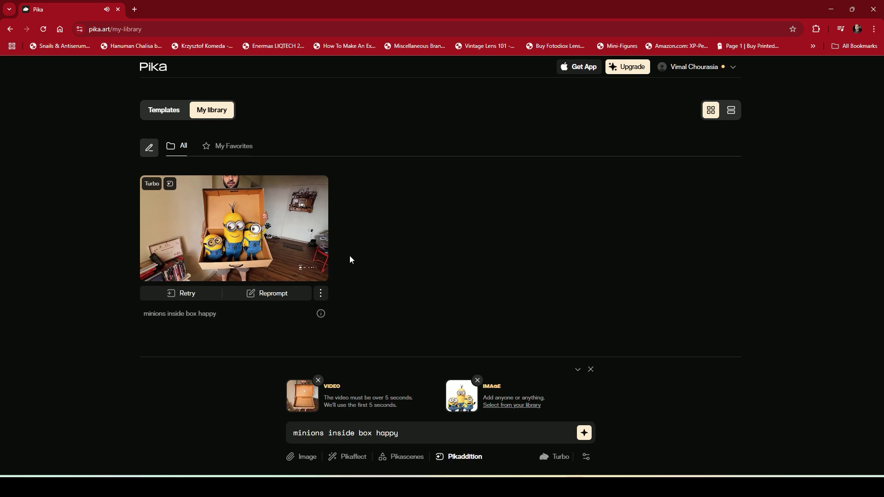
{"action": "left_click", "coordinate": [318, 273]}
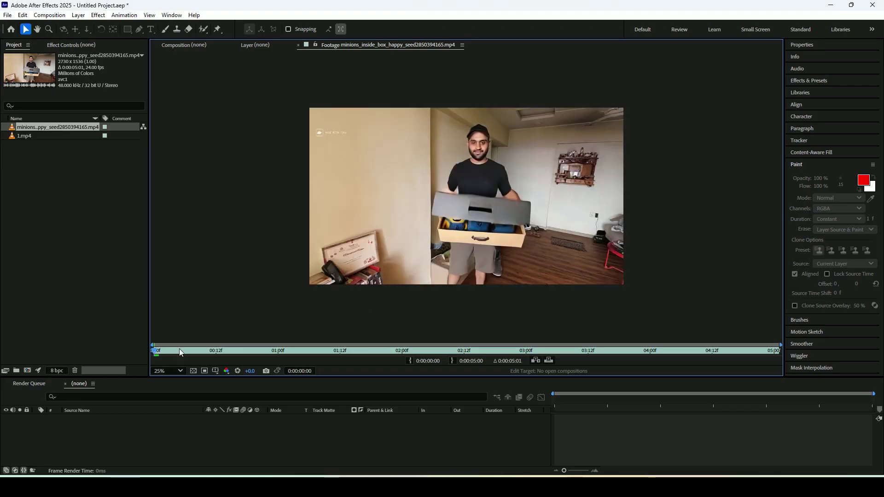
- Play and scrub through the generated minions footage to examine how the box opens
{"action": "key", "text": "space"}
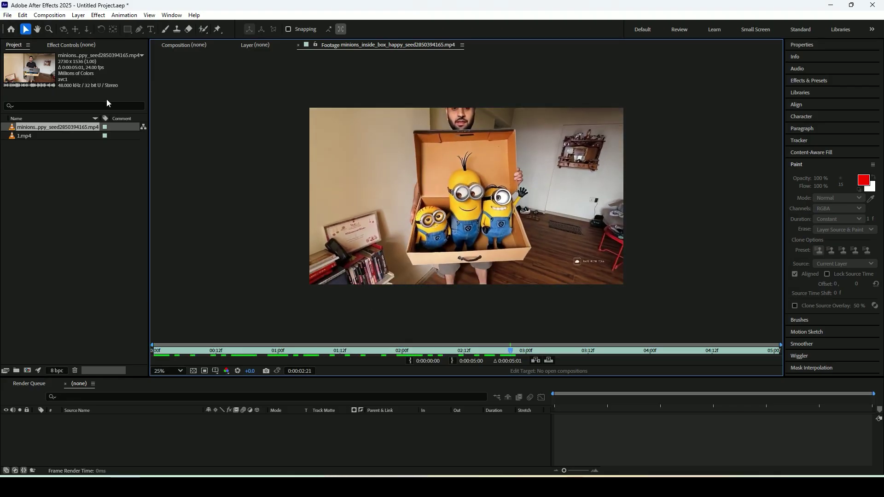
{"action": "double_click", "coordinate": [19, 138]}
{"action": "left_click_drag", "start_coordinate": [164, 351], "coordinate": [519, 333]}
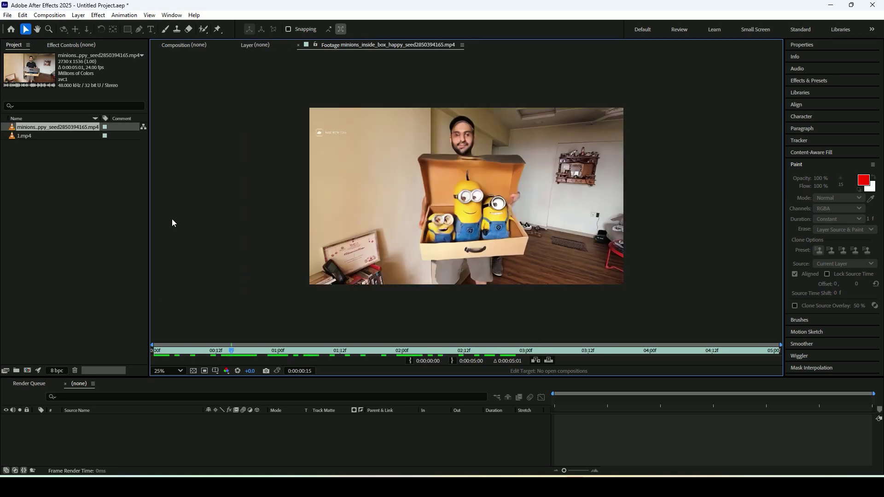
- Create a composition from 1.mp4 and duplicate its footage layer
{"action": "left_click", "coordinate": [39, 150]}
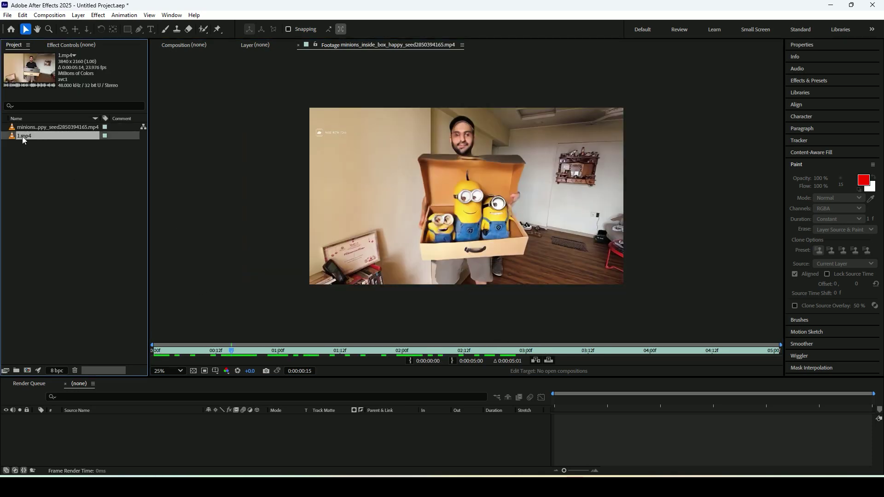
{"action": "left_click_drag", "start_coordinate": [26, 366], "coordinate": [26, 368]}
{"action": "left_click", "coordinate": [93, 417]}
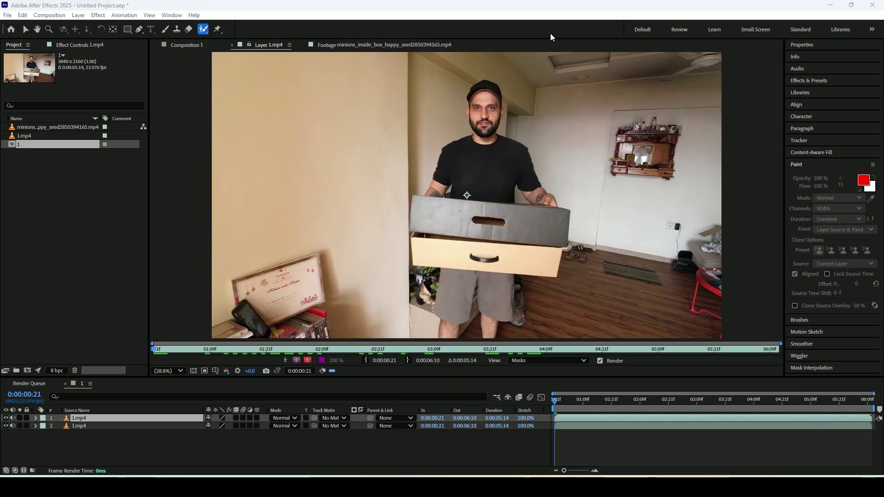
- Isolate the box on the upper 1.mp4 layer with Roto Brush, propagate the selection through the clip, and freeze it
{"action": "left_click_drag", "start_coordinate": [540, 215], "coordinate": [432, 234]}
{"action": "left_click_drag", "start_coordinate": [541, 218], "coordinate": [541, 217]}
{"action": "key", "text": "space"}
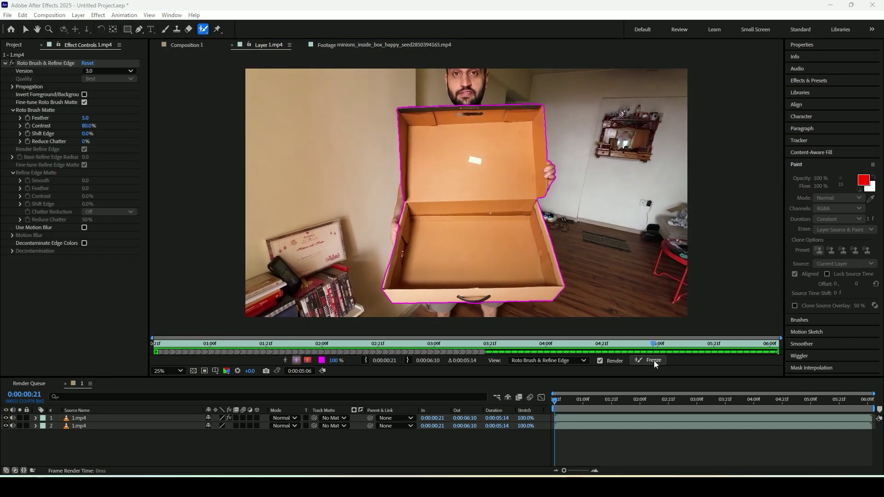
{"action": "left_click", "coordinate": [650, 363]}
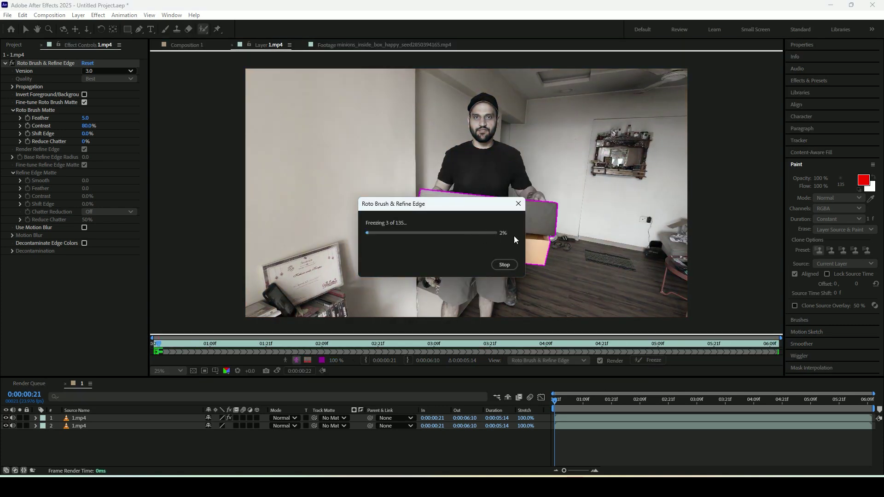
{"action": "left_click_drag", "start_coordinate": [473, 206], "coordinate": [307, 114]}
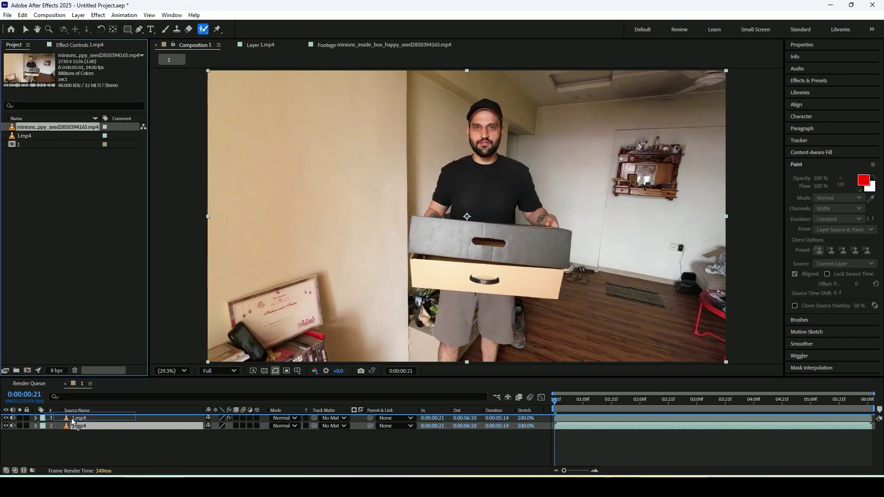
- Add the generated minions video above both 1.mp4 layers and set its scale to 141%
{"action": "left_click_drag", "start_coordinate": [73, 418], "coordinate": [73, 417]}
{"action": "type", "text": "s"}
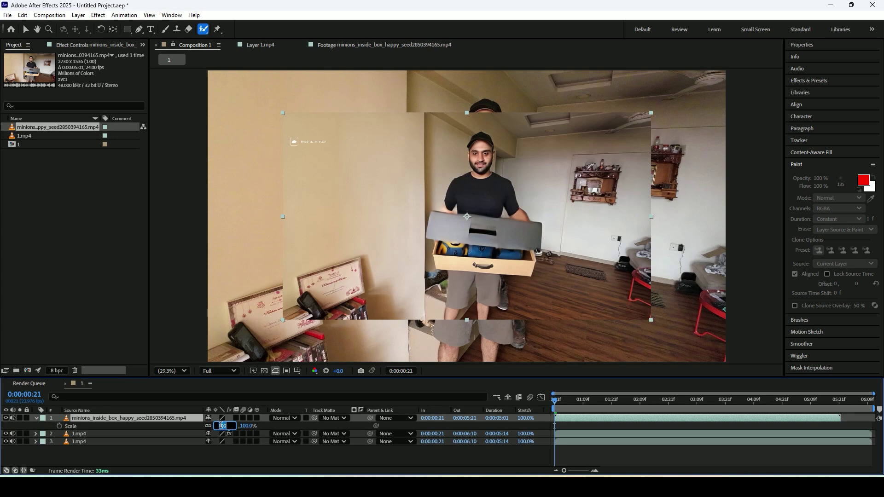
{"action": "type", "text": "141"}
{"action": "key", "text": "Return"}
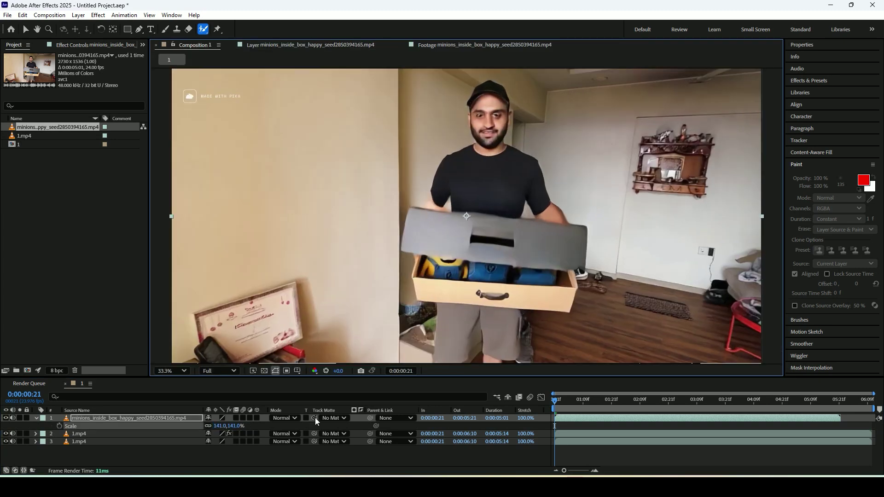
- Use the rotoscoped 1.mp4 layer as the track matte for the minions video and preview the composite
{"action": "left_click_drag", "start_coordinate": [315, 418], "coordinate": [315, 436]}
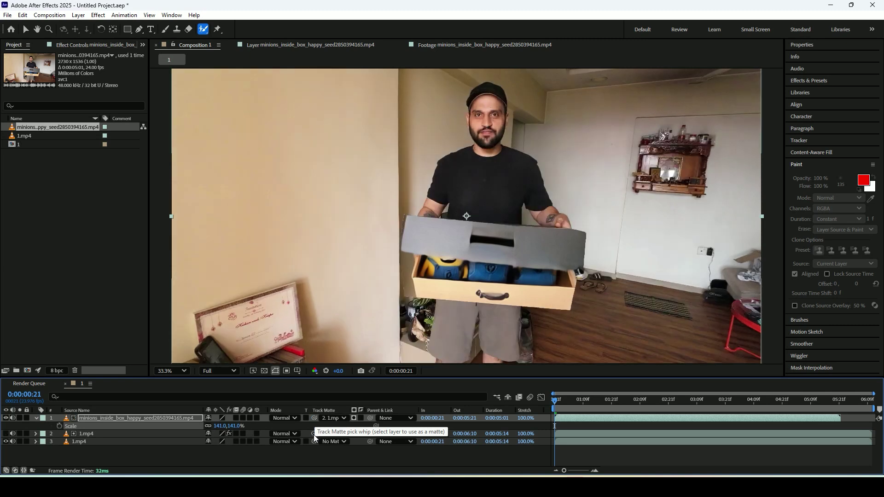
{"action": "left_click", "coordinate": [269, 446]}
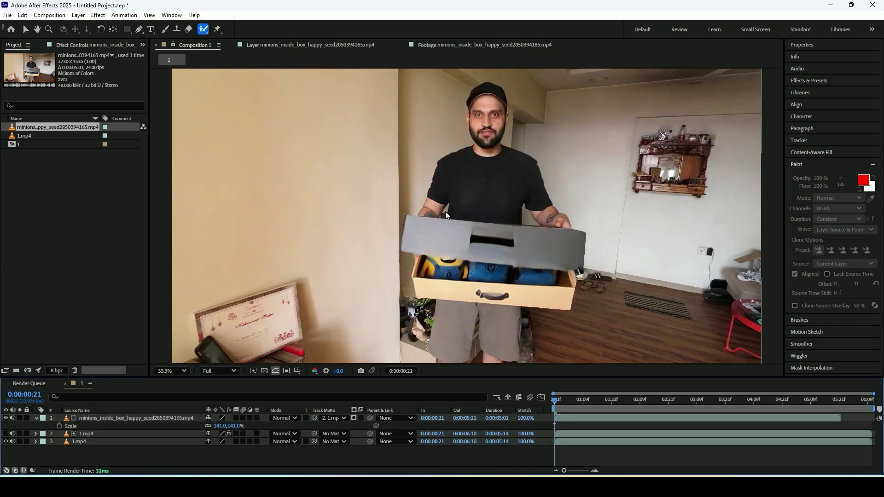
{"action": "left_click", "coordinate": [97, 434]}
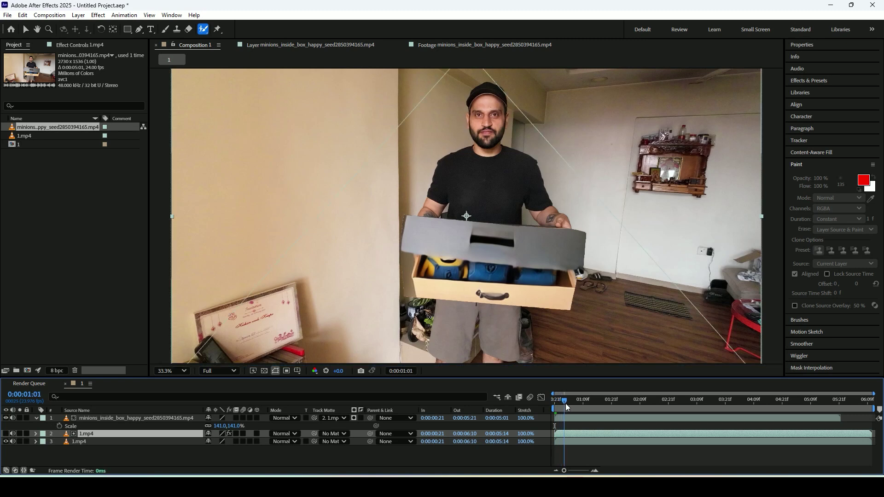
{"action": "key", "text": "space"}
{"action": "scroll", "coordinate": [537, 123], "scroll_direction": "down", "scroll_amount": 2}
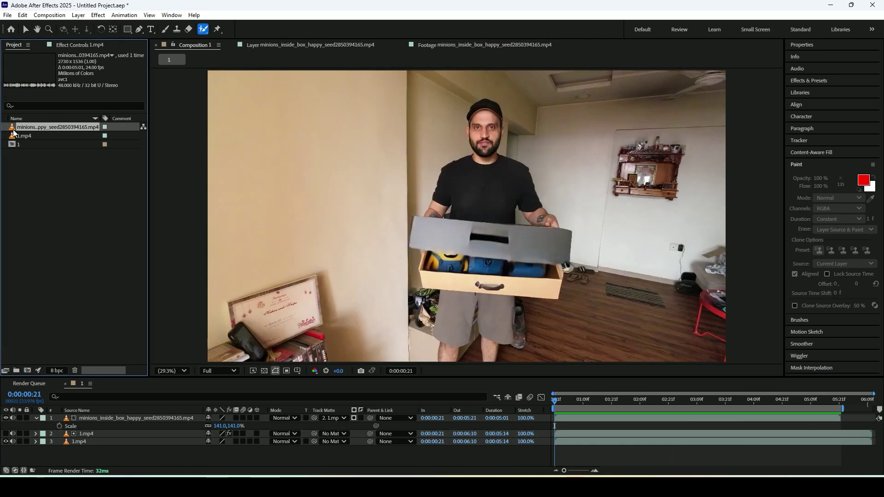
- Create a composition from the generated minions video and split its layer at 0:00:00:15
{"action": "left_click_drag", "start_coordinate": [13, 130], "coordinate": [22, 339]}
{"action": "left_click_drag", "start_coordinate": [27, 369], "coordinate": [27, 371]}
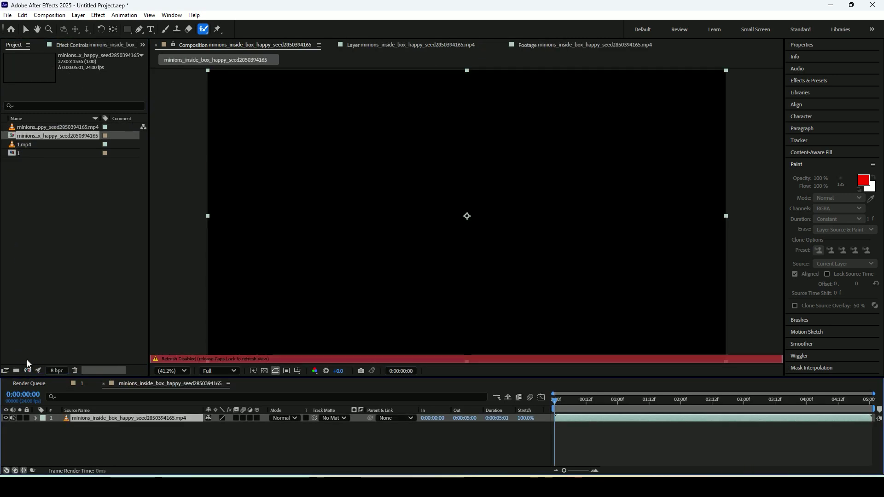
{"action": "key", "text": "ctrl+shift+d"}
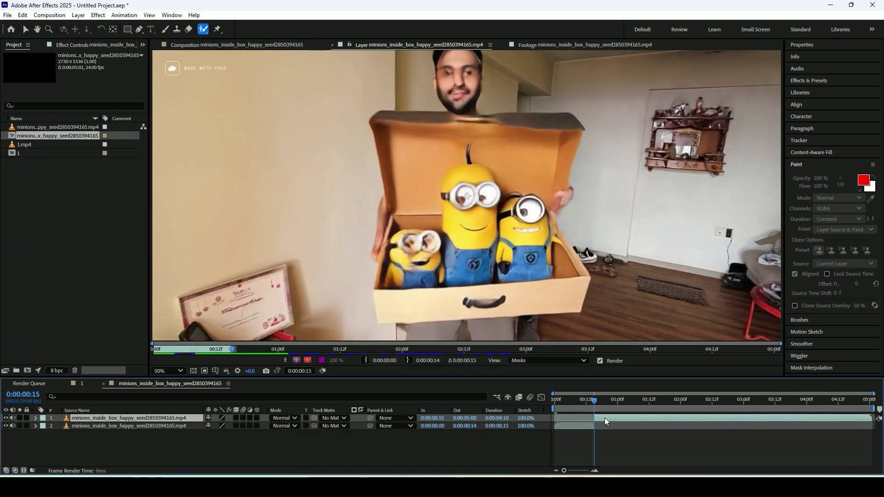
- Cut out the minions, the raised hand and the open box on the second layer segment with Roto Brush, and check the cutout
{"action": "left_click_drag", "start_coordinate": [592, 399], "coordinate": [586, 399]}
{"action": "key", "text": "i"}
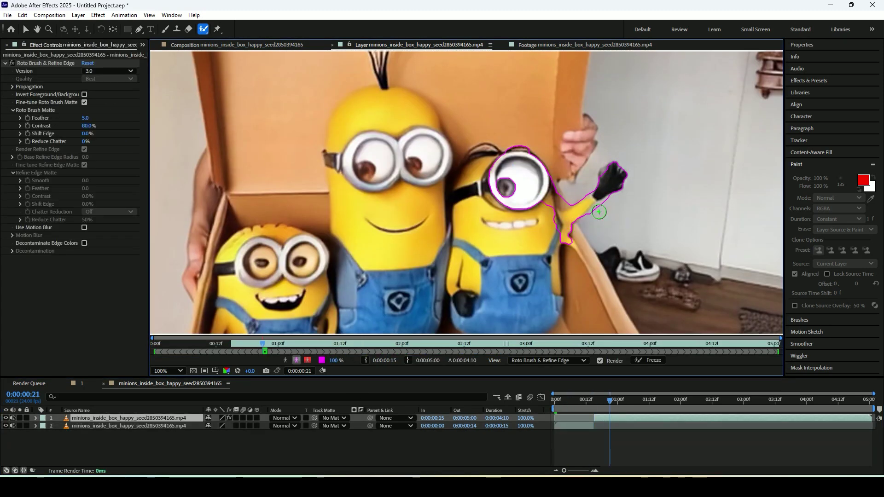
{"action": "key", "text": "comma"}
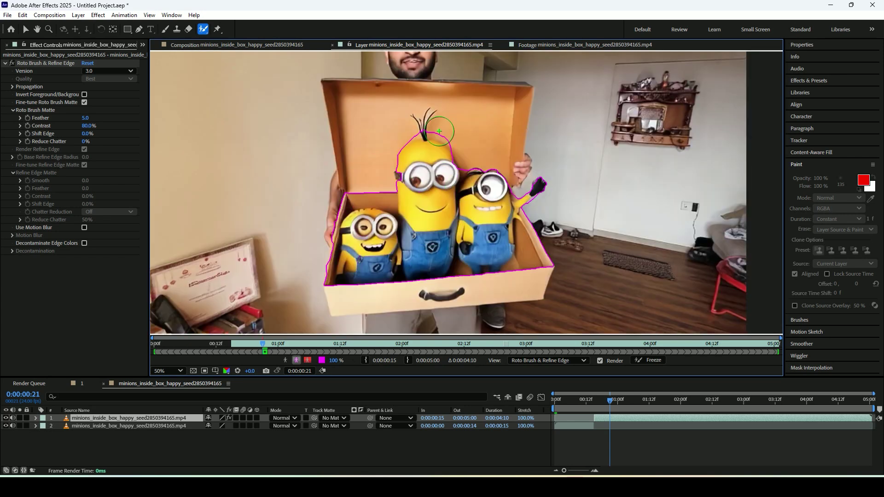
{"action": "left_click_drag", "start_coordinate": [368, 89], "coordinate": [483, 87]}
{"action": "left_click", "coordinate": [236, 45]}
{"action": "left_click", "coordinate": [606, 402]}
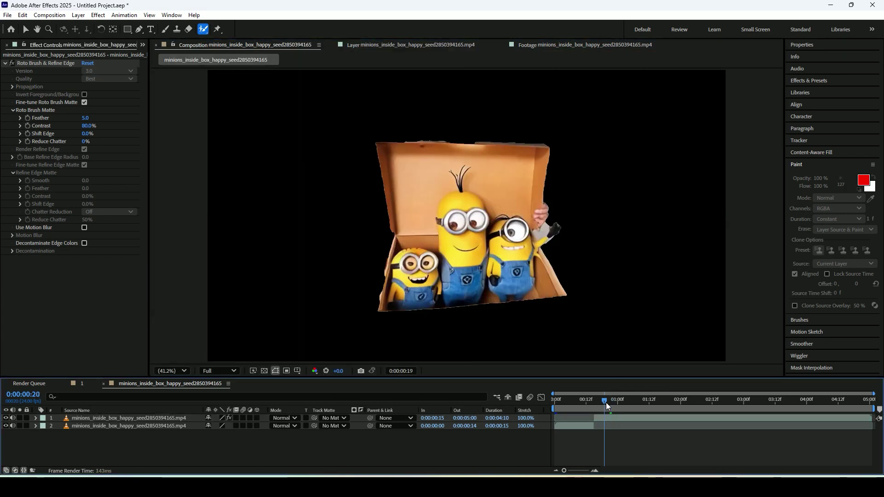
{"action": "left_click_drag", "start_coordinate": [606, 402], "coordinate": [689, 401]}
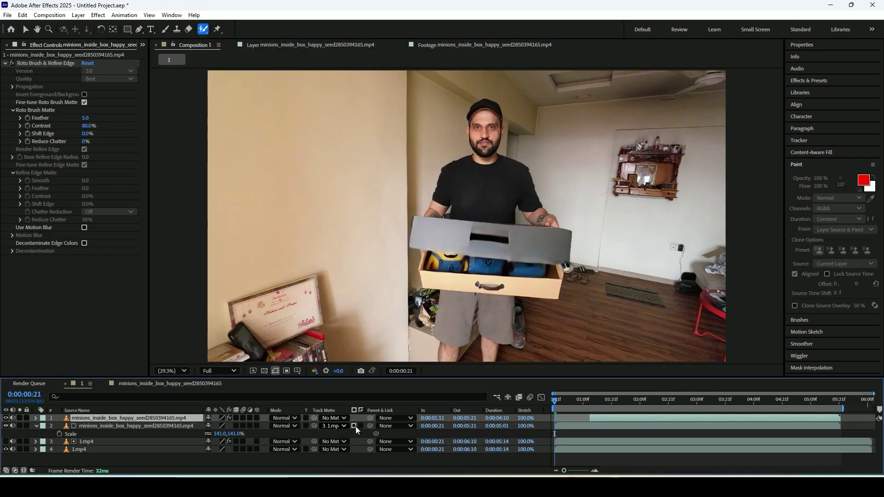
- Match the rotoscoped minions cutout in composition 1 to the full minions layer beneath it, and preview the composite
{"action": "left_click", "coordinate": [118, 427]}
{"action": "key", "text": "p"}
{"action": "left_click", "coordinate": [656, 399]}
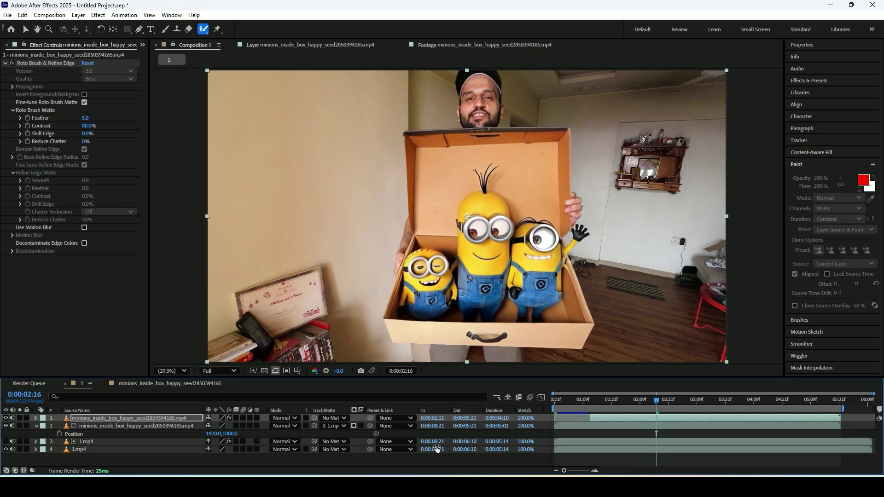
{"action": "key", "text": "space"}
{"action": "key", "text": "space"}
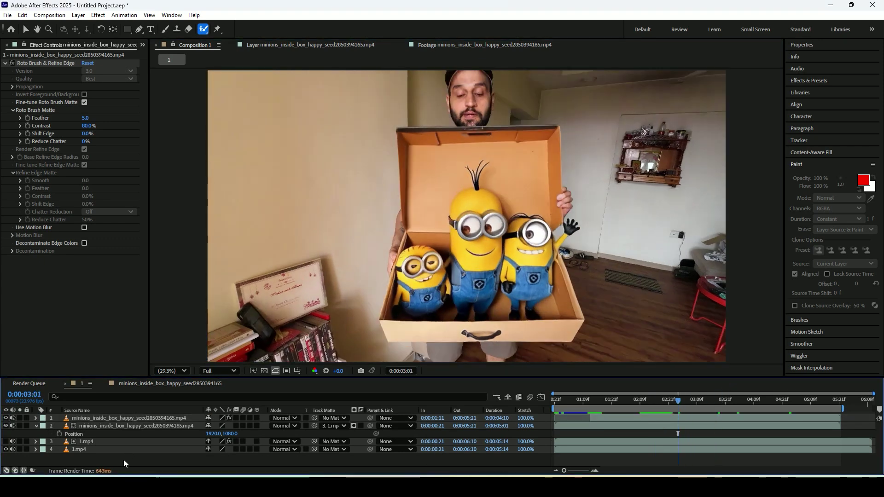
- Select all four layers and add composition 1 to the render queue
{"action": "left_click_drag", "start_coordinate": [122, 465], "coordinate": [98, 416]}
{"action": "left_click", "coordinate": [7, 15]}
{"action": "mouse_move", "coordinate": [26, 172]}
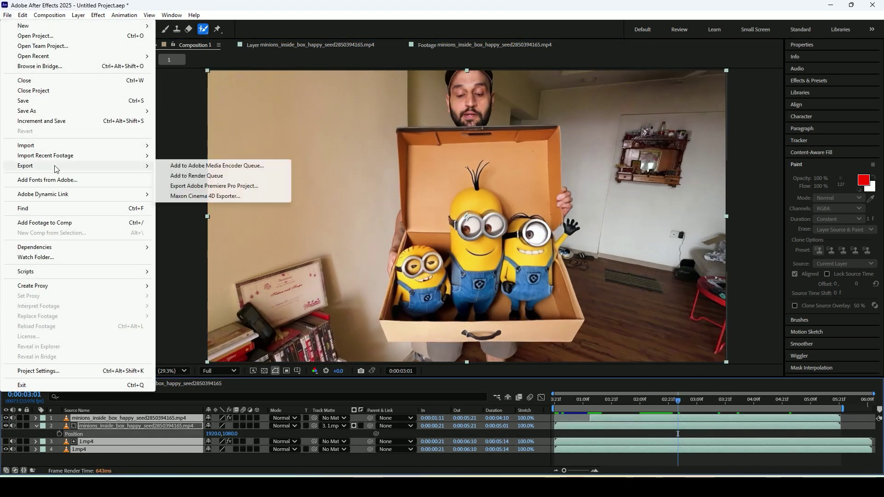
{"action": "left_click", "coordinate": [189, 176]}
- Check the H.264 output module settings without changing them, and name the render output file 01.mp4
{"action": "left_click", "coordinate": [107, 377]}
{"action": "left_click", "coordinate": [414, 124]}
{"action": "left_click", "coordinate": [555, 398]}
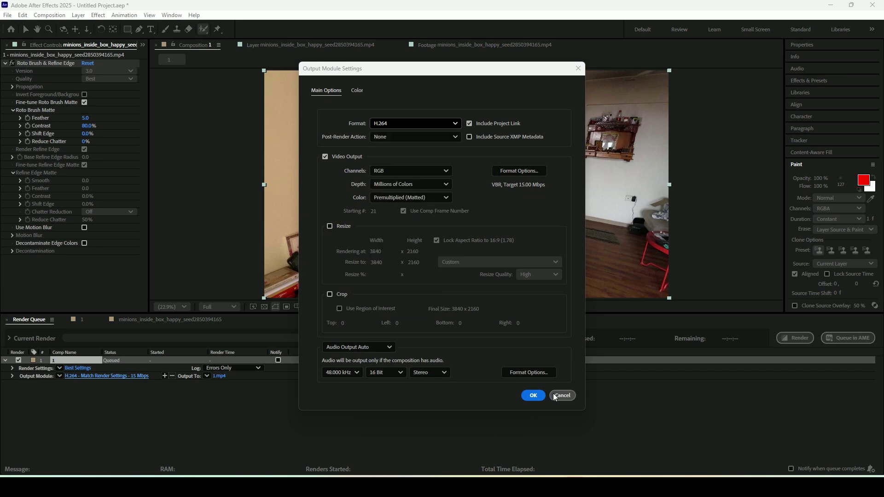
{"action": "left_click", "coordinate": [575, 396]}
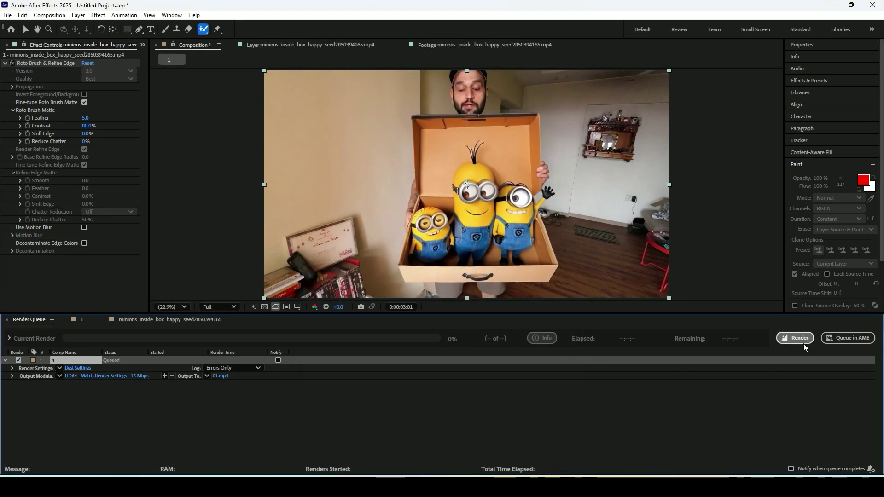